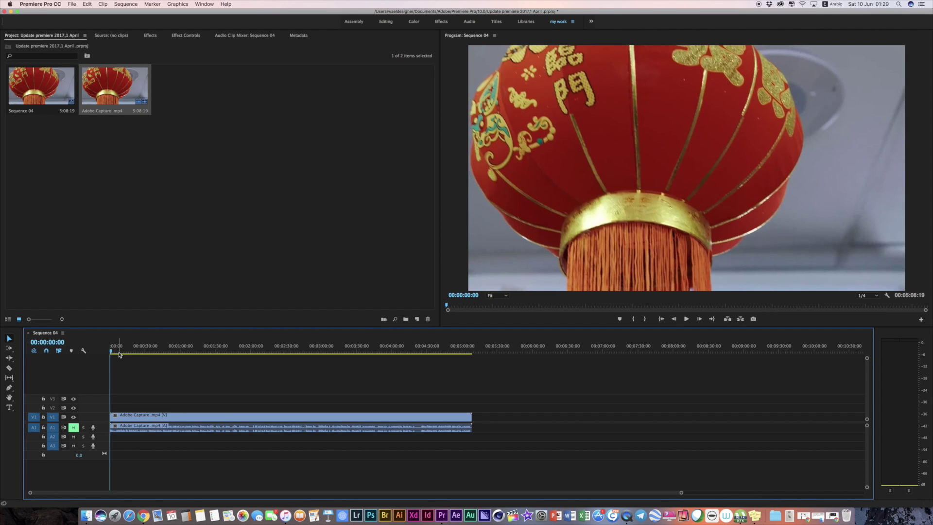
Scrub through Sequence 04 to preview footage, including the colour-swatch section and the Photoshop recording
{"action": "left_click_drag", "start_coordinate": [119, 354], "coordinate": [324, 356]}
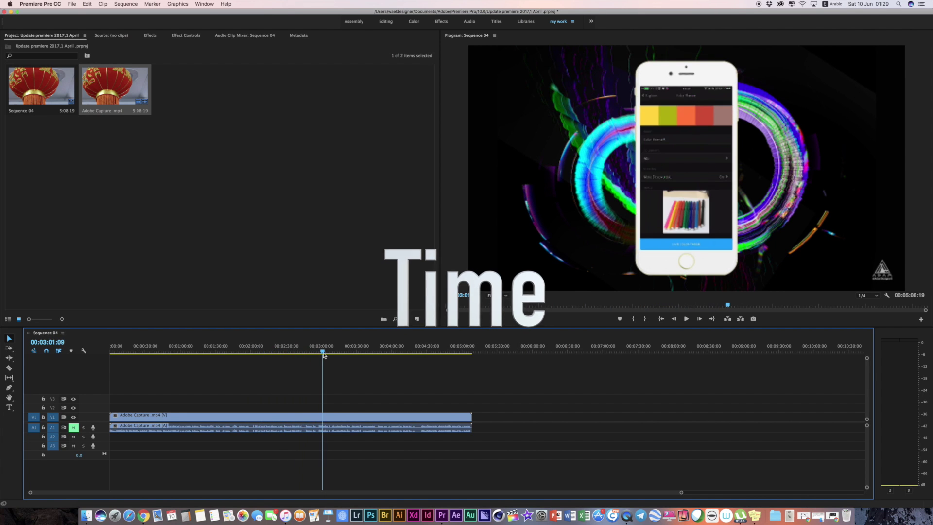
{"action": "left_click_drag", "start_coordinate": [324, 355], "coordinate": [332, 356]}
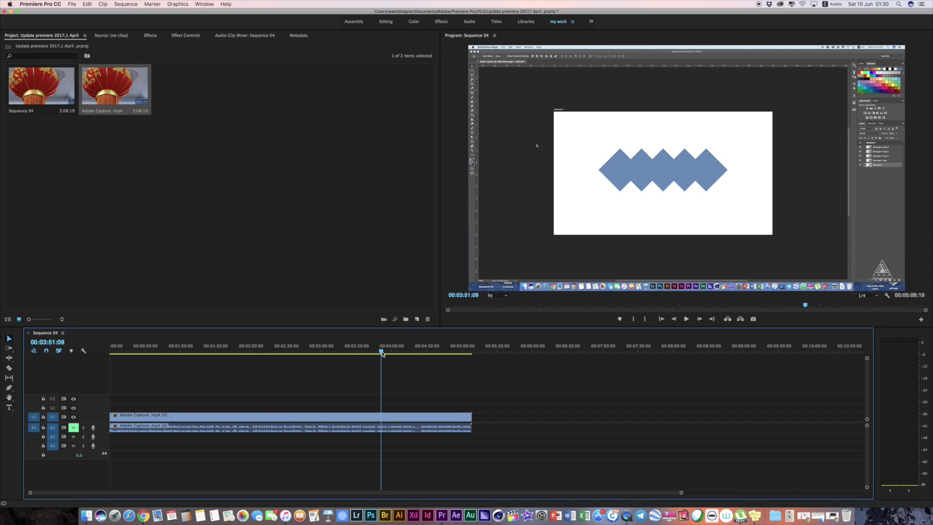
{"action": "mouse_move", "coordinate": [383, 353]}
{"action": "left_mouse_down"}
{"action": "mouse_move", "coordinate": [465, 354]}
{"action": "mouse_move", "coordinate": [341, 357]}
{"action": "left_mouse_up"}
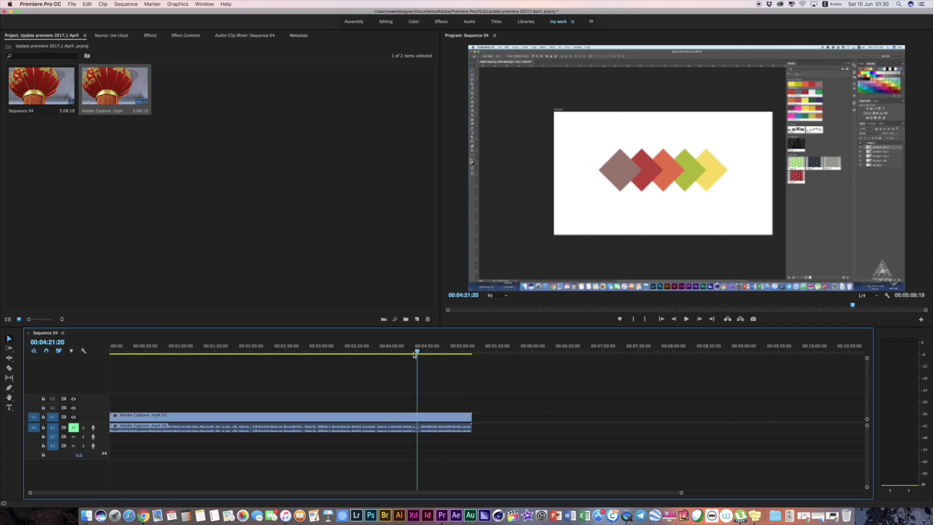
{"action": "left_click_drag", "start_coordinate": [341, 356], "coordinate": [355, 355]}
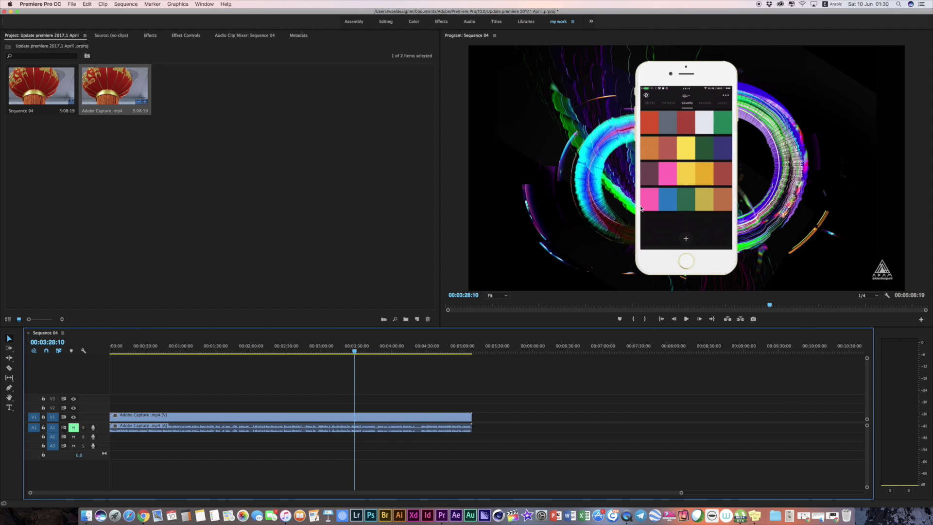
{"action": "left_click_drag", "start_coordinate": [355, 351], "coordinate": [418, 354]}
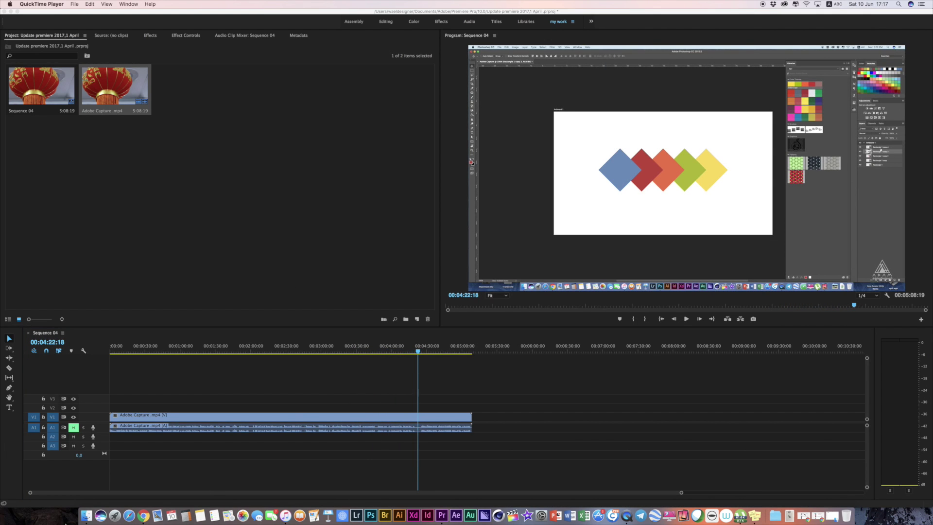
Play the music video on the YouTube page, then nudge the sequence forward a few frames
{"action": "left_click", "coordinate": [144, 516]}
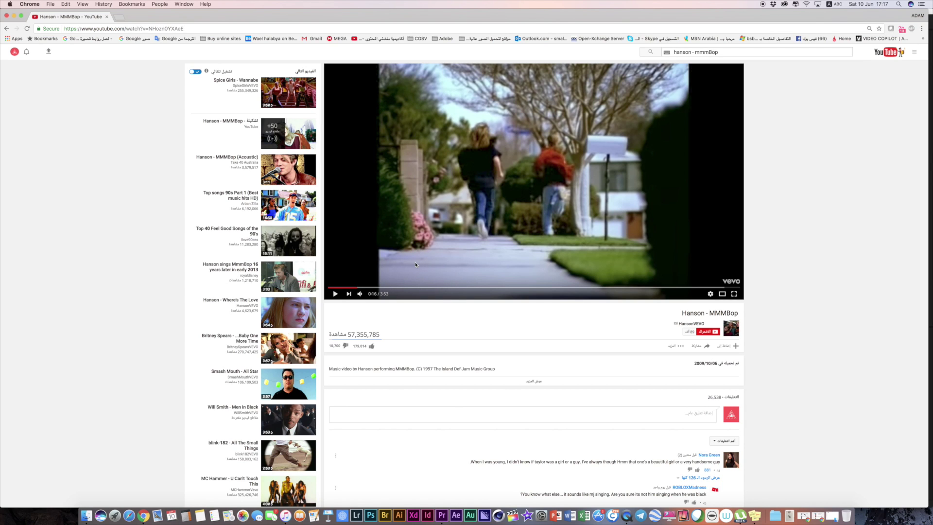
{"action": "left_click", "coordinate": [365, 232]}
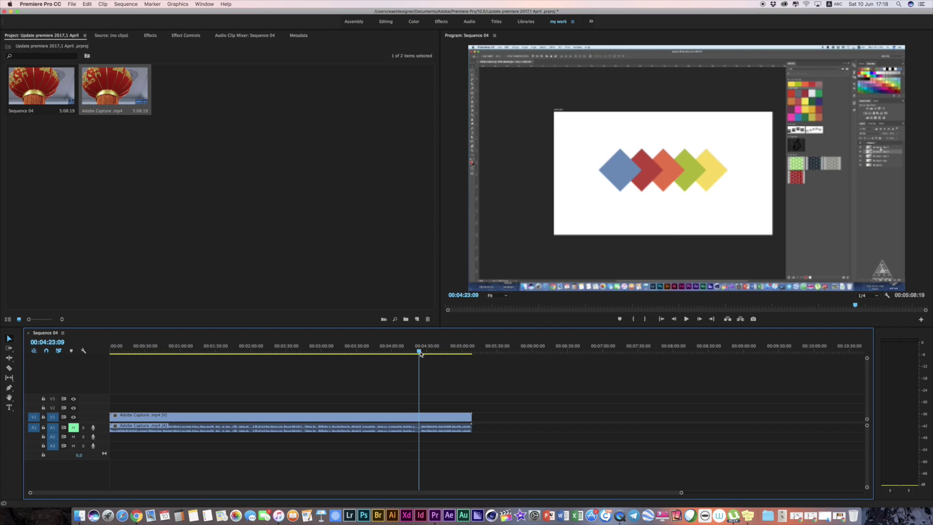
{"action": "left_click_drag", "start_coordinate": [421, 354], "coordinate": [420, 353]}
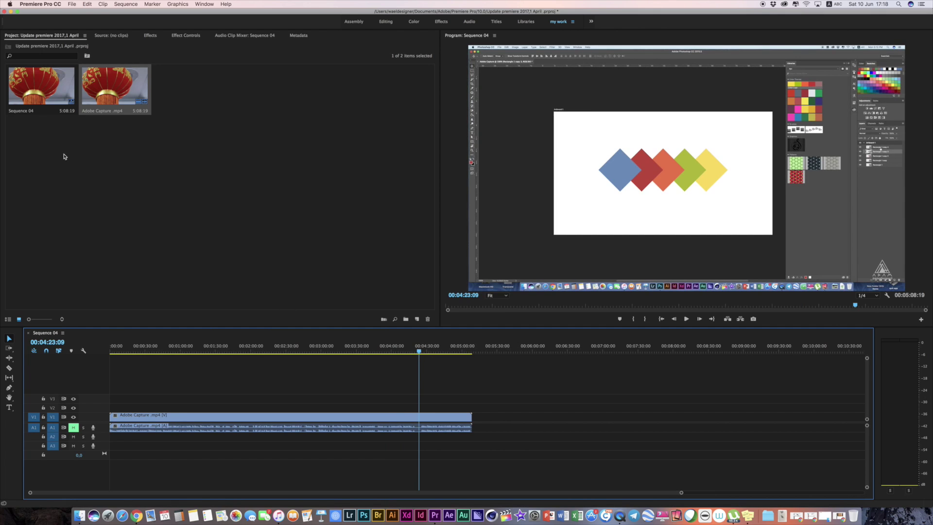
Open File > Export > Media for Sequence 04
{"action": "left_click", "coordinate": [71, 4]}
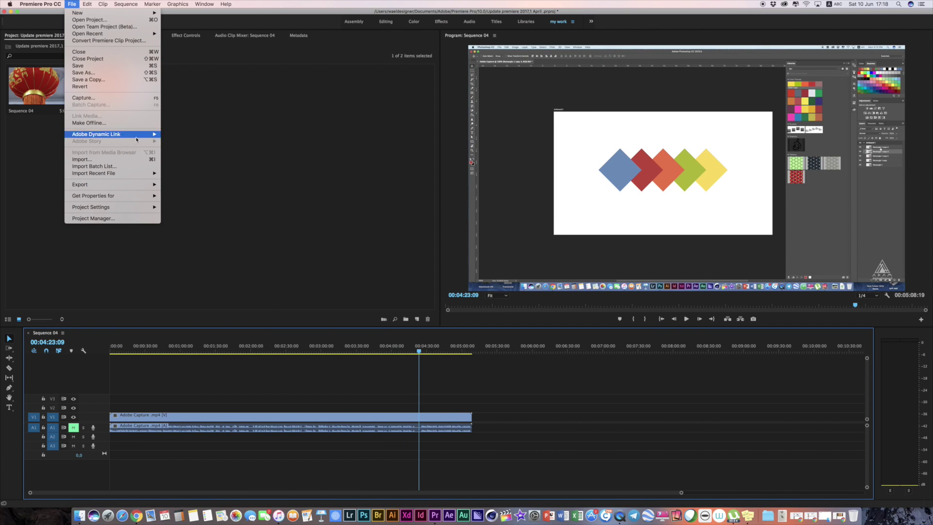
{"action": "mouse_move", "coordinate": [141, 184]}
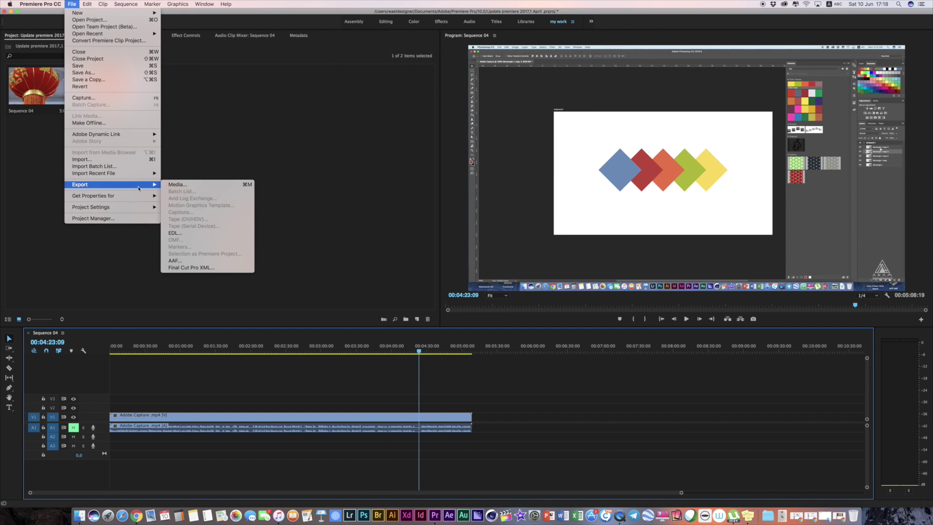
{"action": "left_click", "coordinate": [185, 187]}
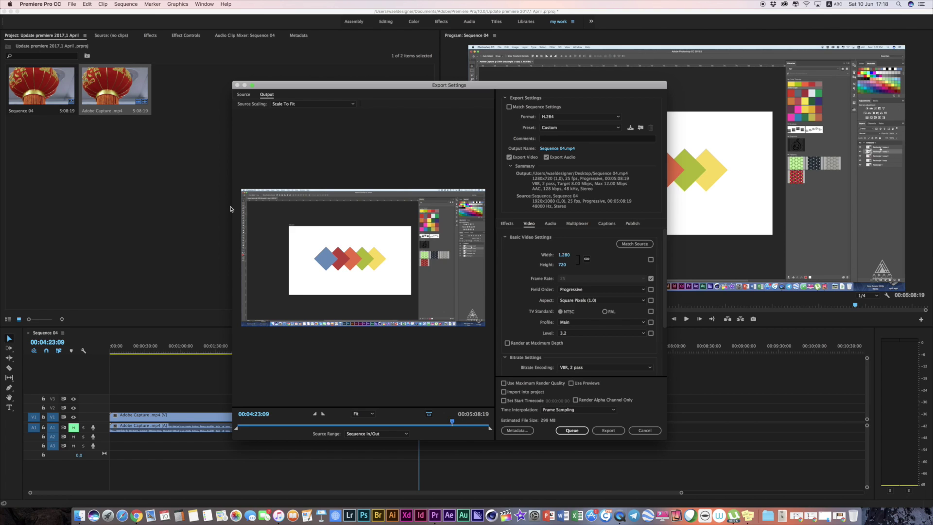
Keep the export format at H.264 and apply the YouTube 1080p HD preset
{"action": "left_click", "coordinate": [553, 119]}
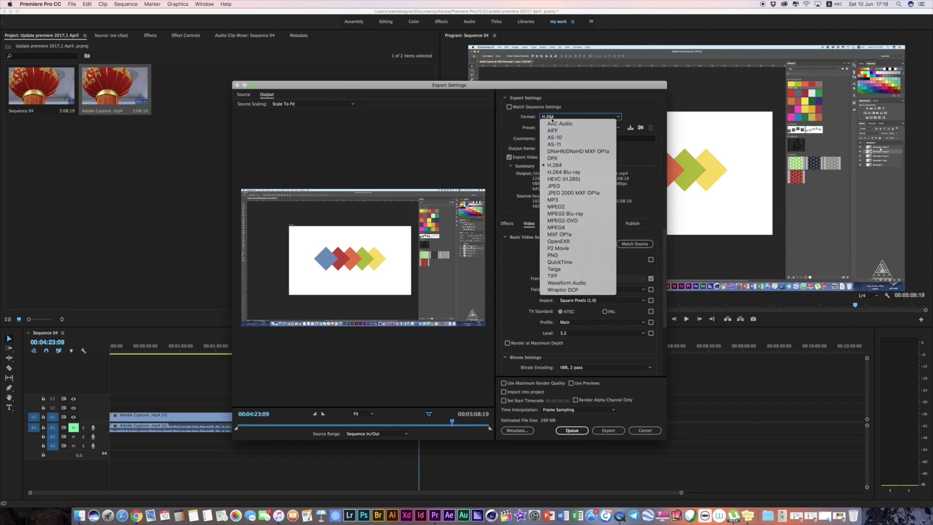
{"action": "left_click", "coordinate": [553, 166]}
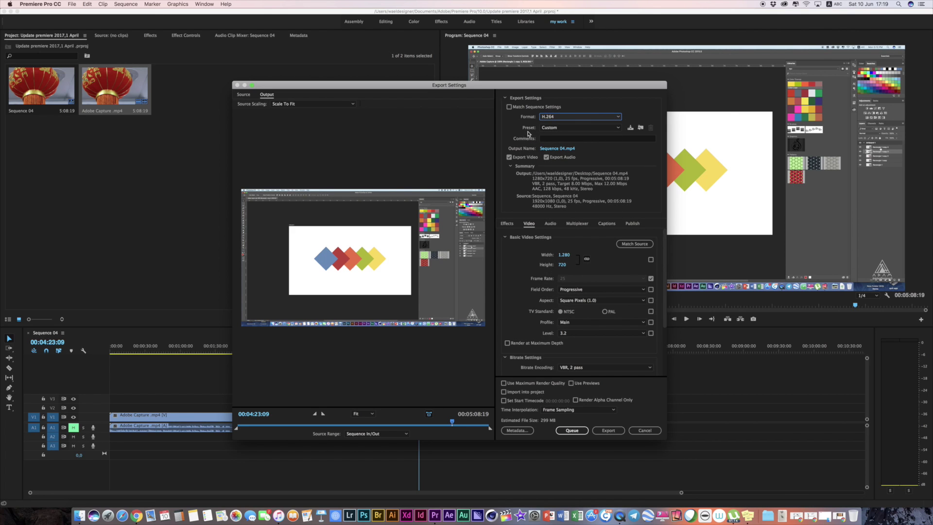
{"action": "left_click", "coordinate": [551, 129]}
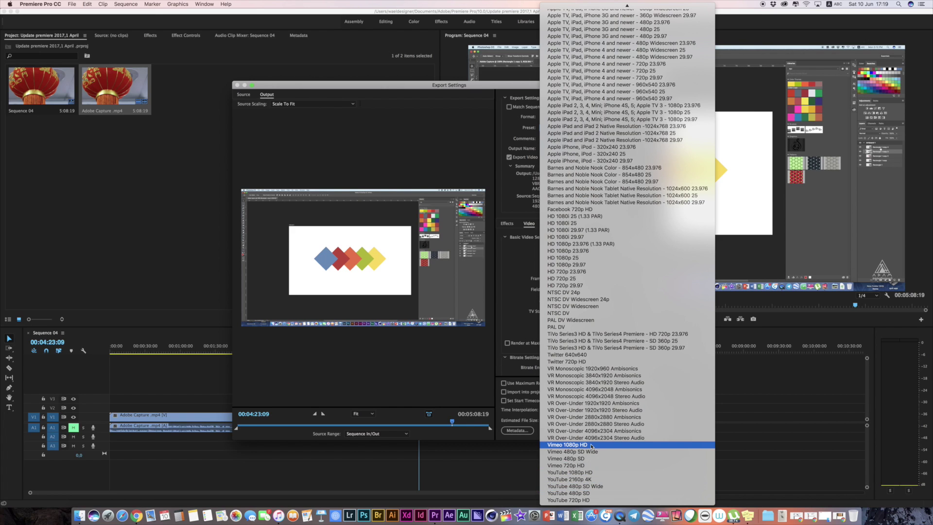
{"action": "left_click", "coordinate": [594, 473]}
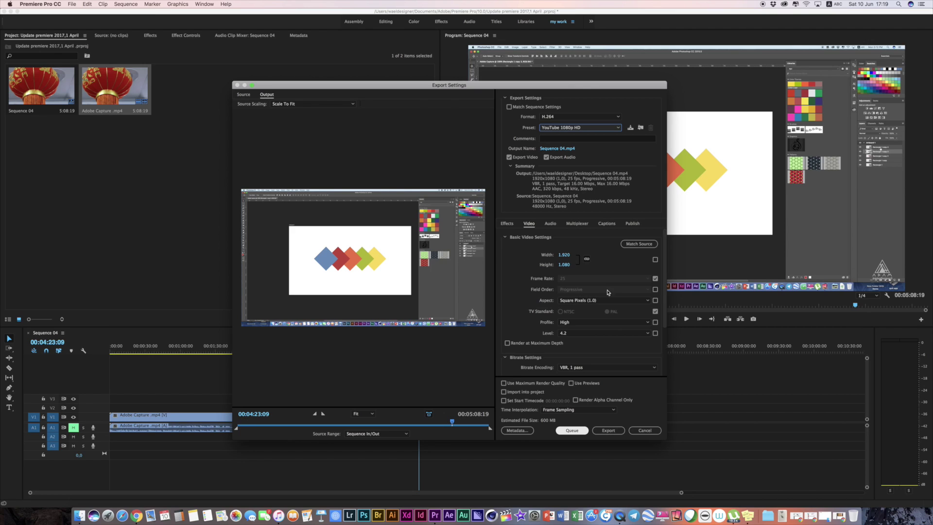
Try a 29.97 frame rate, revert to matching the source 25 fps, and scroll to Bitrate Settings
{"action": "left_click", "coordinate": [656, 279]}
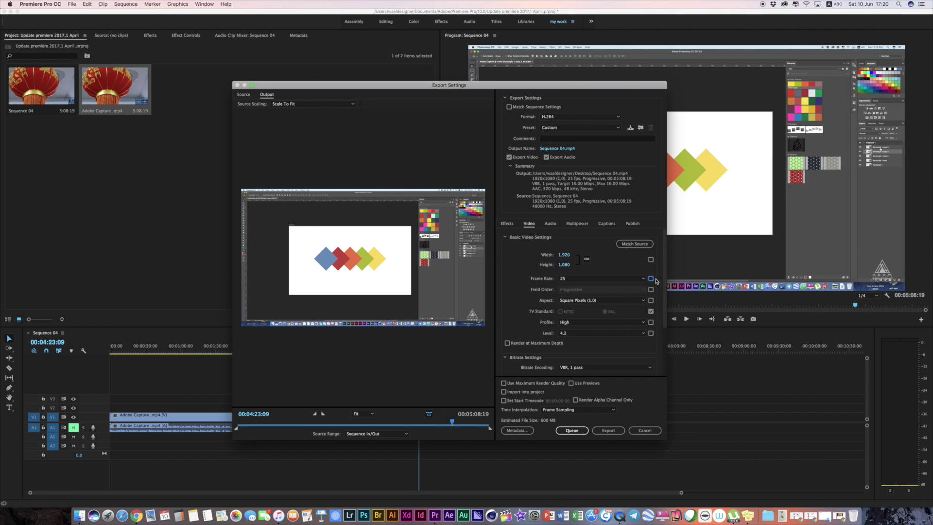
{"action": "left_click", "coordinate": [597, 278]}
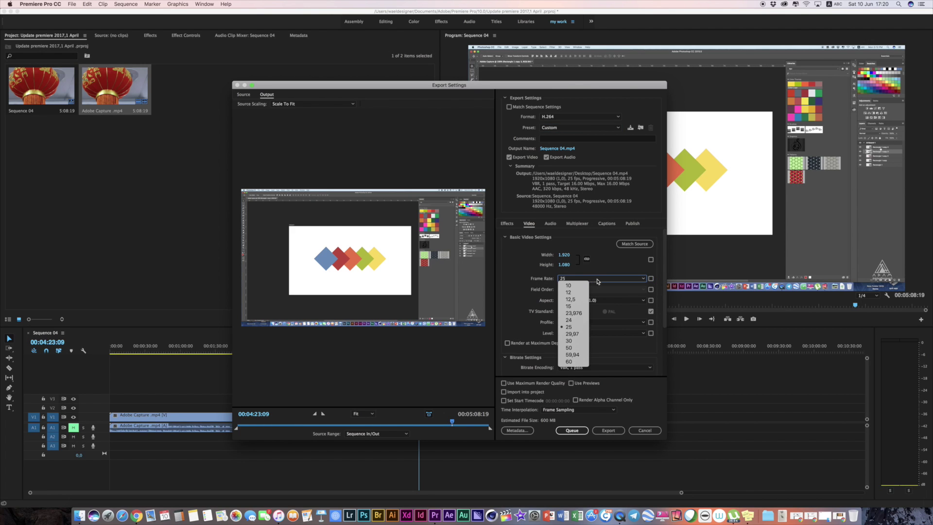
{"action": "left_click", "coordinate": [581, 334]}
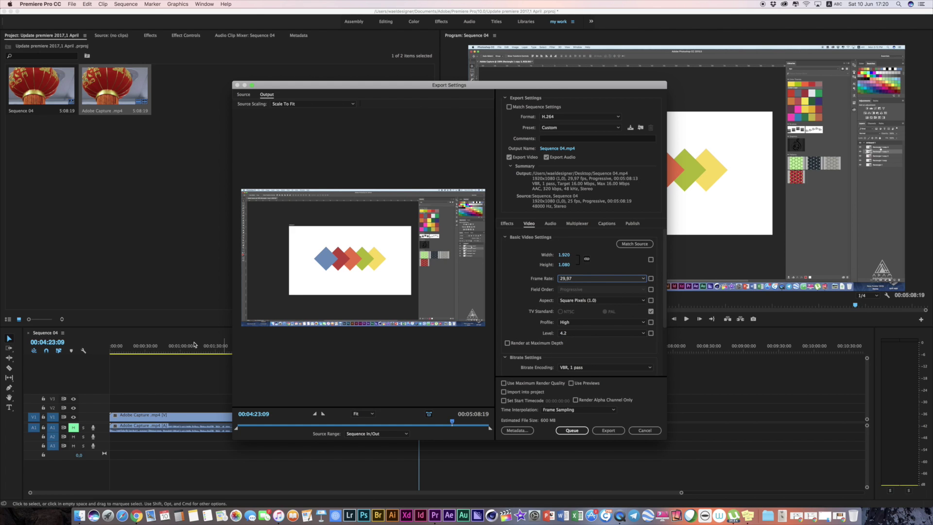
{"action": "left_click", "coordinate": [650, 279]}
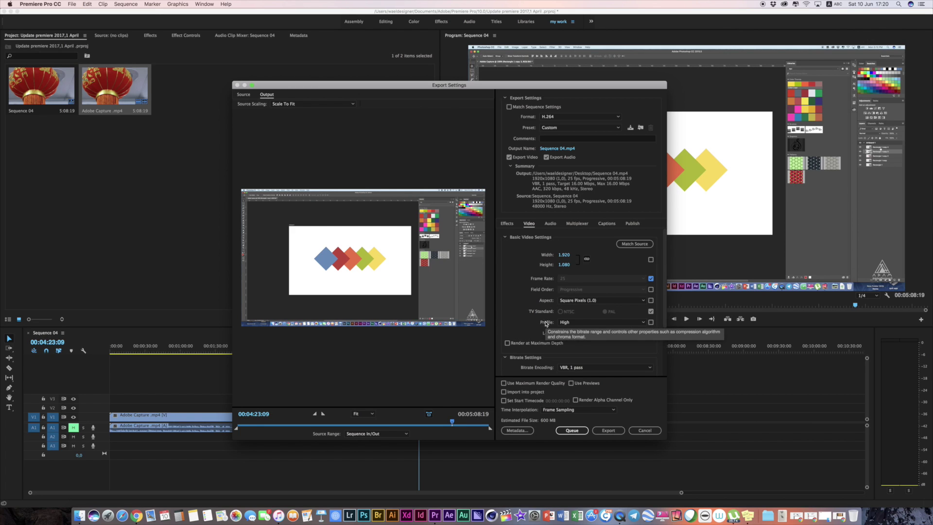
{"action": "scroll", "coordinate": [532, 320], "scroll_direction": "down", "scroll_amount": 3}
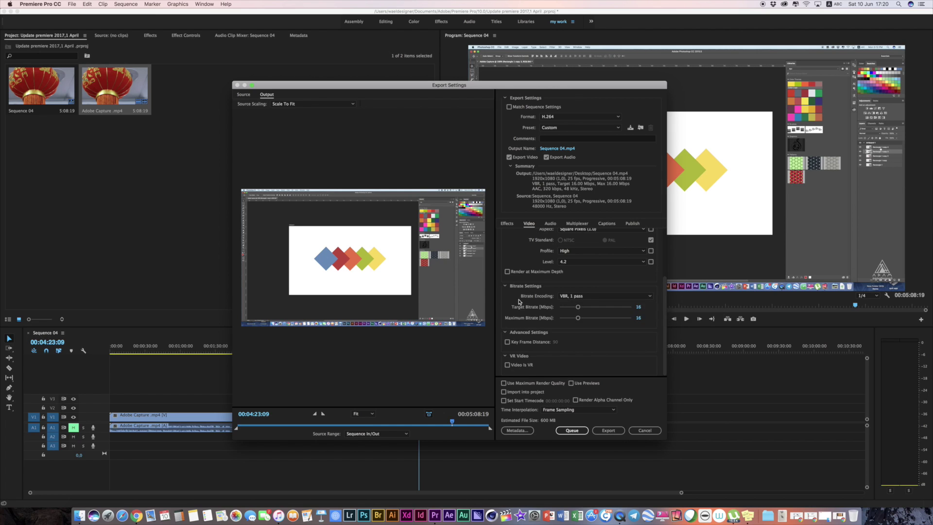
Switch bitrate encoding to VBR, 2 pass and enter an 8 Mbps target bitrate
{"action": "left_click", "coordinate": [566, 296]}
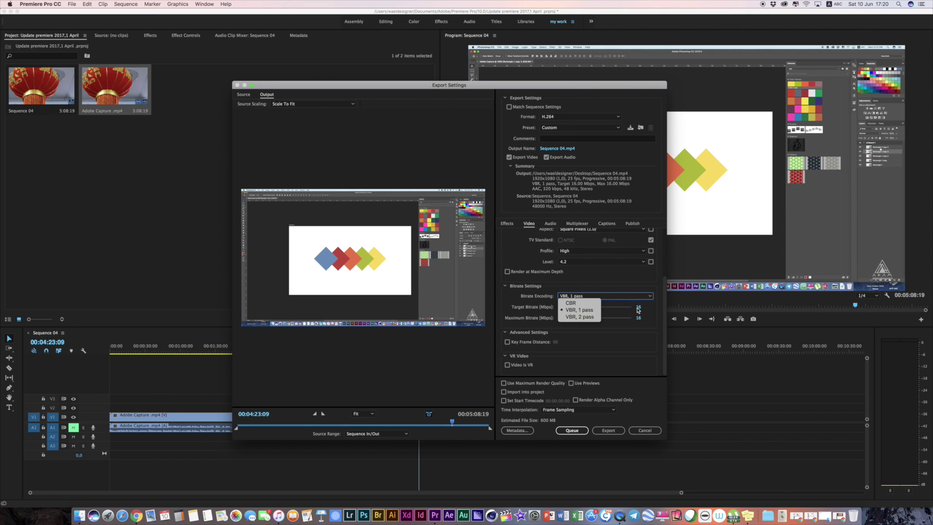
{"action": "left_click", "coordinate": [574, 320]}
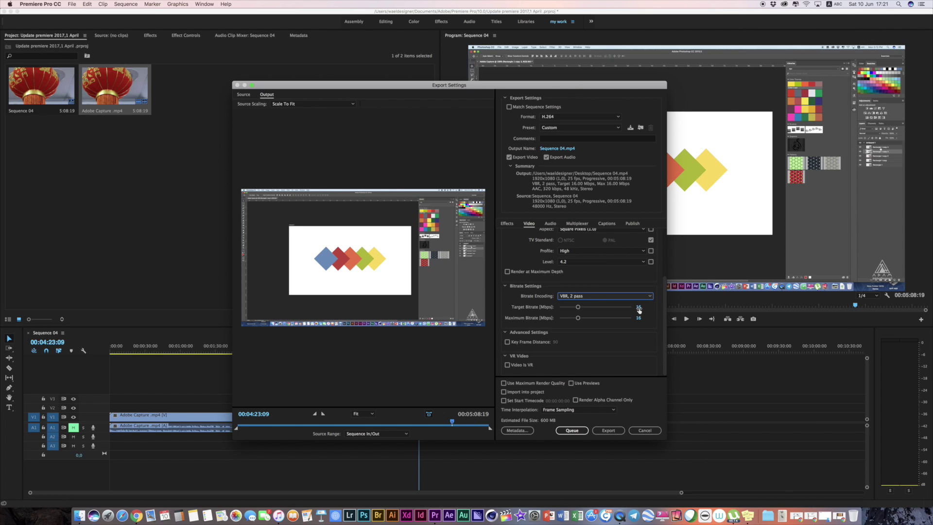
{"action": "left_click", "coordinate": [641, 311]}
{"action": "left_click", "coordinate": [640, 310]}
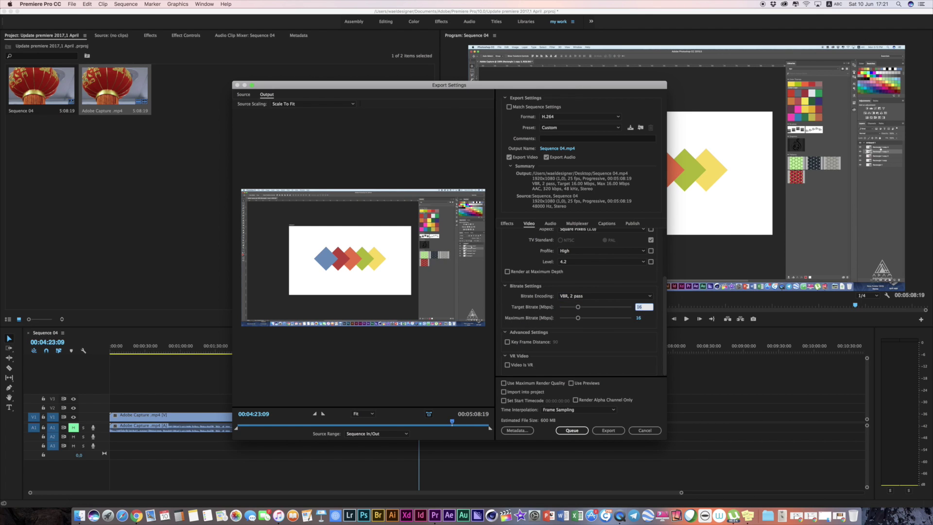
{"action": "type", "text": "8"}
{"action": "key", "text": "Return"}
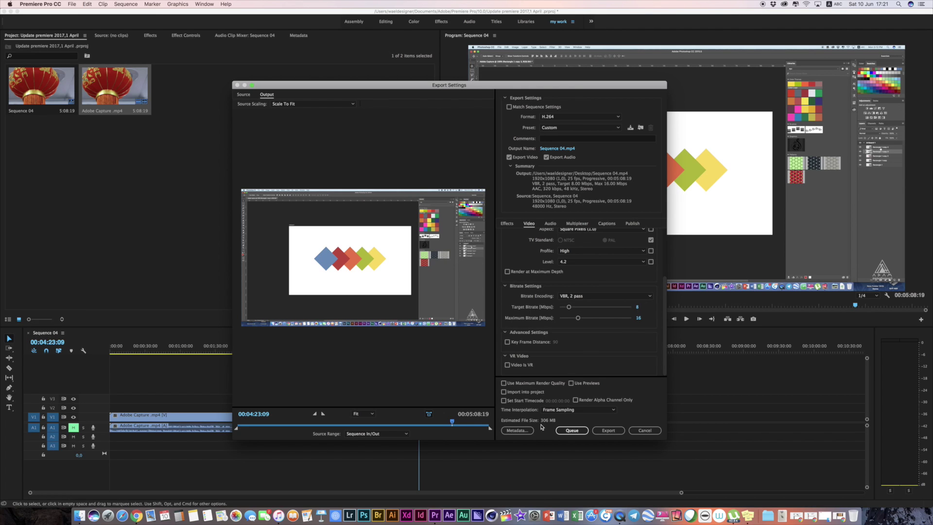
Re-enter the 8 Mbps target after it reverted to 16, then open the Publish tab
{"action": "left_click", "coordinate": [639, 308]}
{"action": "type", "text": "16"}
{"action": "key", "text": "Return"}
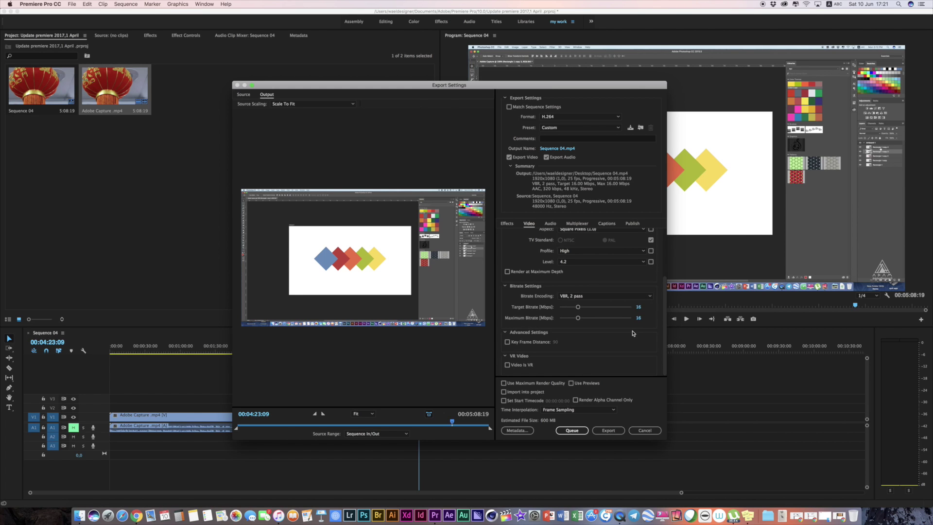
{"action": "left_click", "coordinate": [639, 309]}
{"action": "type", "text": "8"}
{"action": "key", "text": "Return"}
{"action": "left_click", "coordinate": [632, 224]}
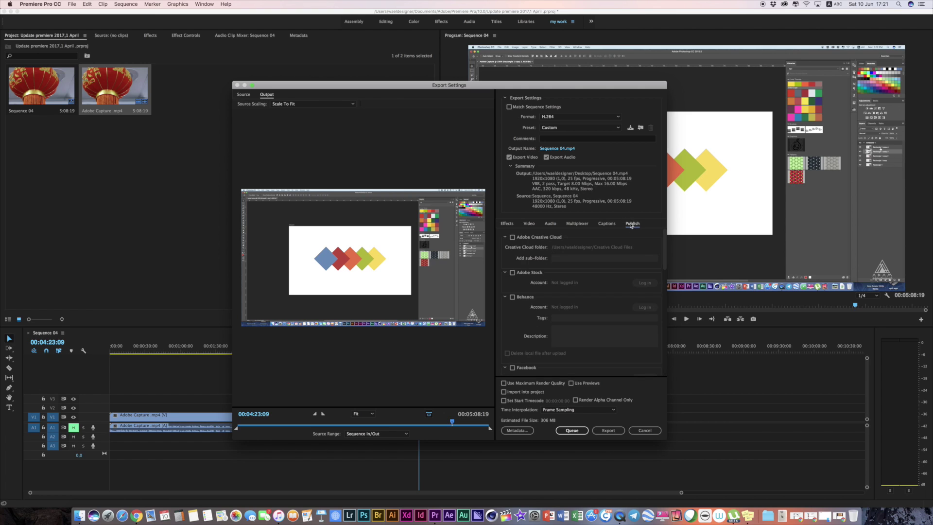
Tick YouTube publishing, set its privacy to Unlisted, and move into the tags and description fields
{"action": "scroll", "coordinate": [524, 306], "scroll_direction": "down", "scroll_amount": 3}
{"action": "scroll", "coordinate": [522, 307], "scroll_direction": "down", "scroll_amount": 3}
{"action": "scroll", "coordinate": [521, 309], "scroll_direction": "down", "scroll_amount": 3}
{"action": "scroll", "coordinate": [520, 311], "scroll_direction": "down", "scroll_amount": 3}
{"action": "scroll", "coordinate": [520, 311], "scroll_direction": "down", "scroll_amount": 3}
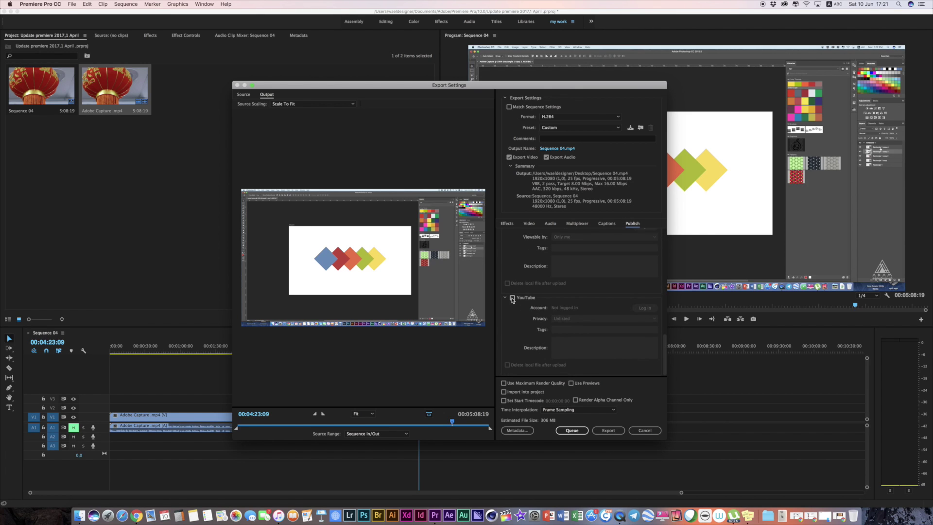
{"action": "left_click", "coordinate": [513, 297]}
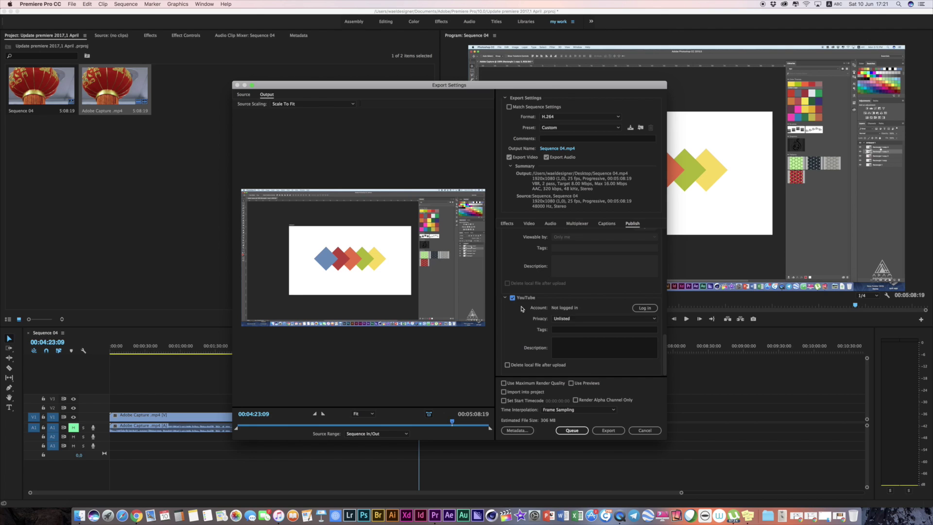
{"action": "left_click", "coordinate": [565, 319]}
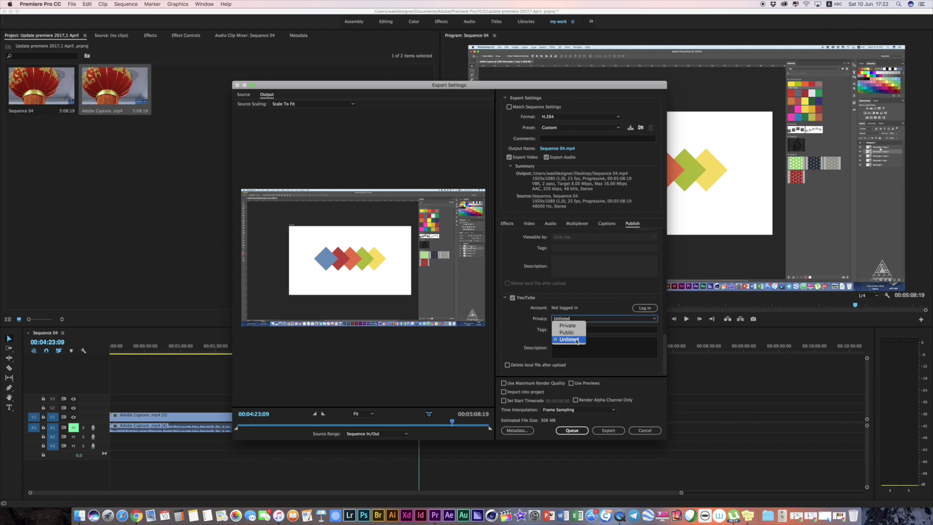
{"action": "left_click", "coordinate": [535, 330]}
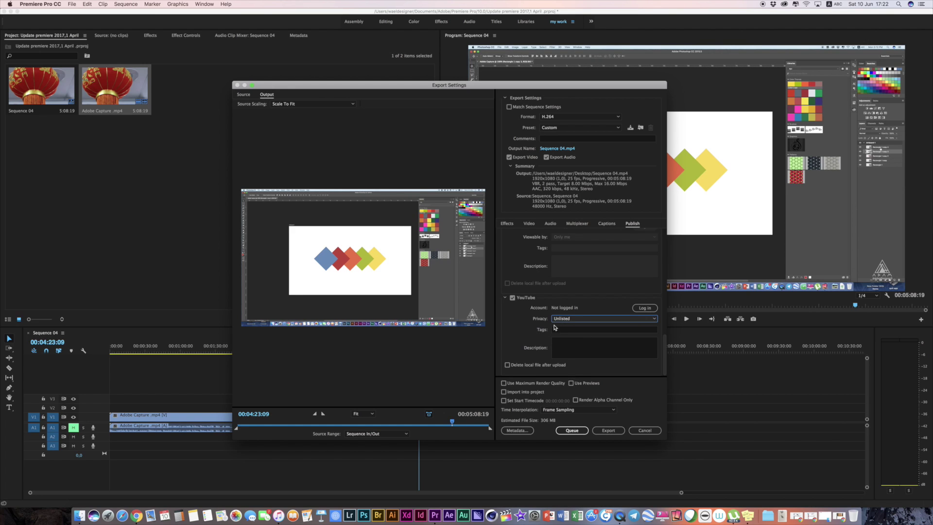
{"action": "left_click", "coordinate": [562, 332]}
{"action": "left_click", "coordinate": [563, 346]}
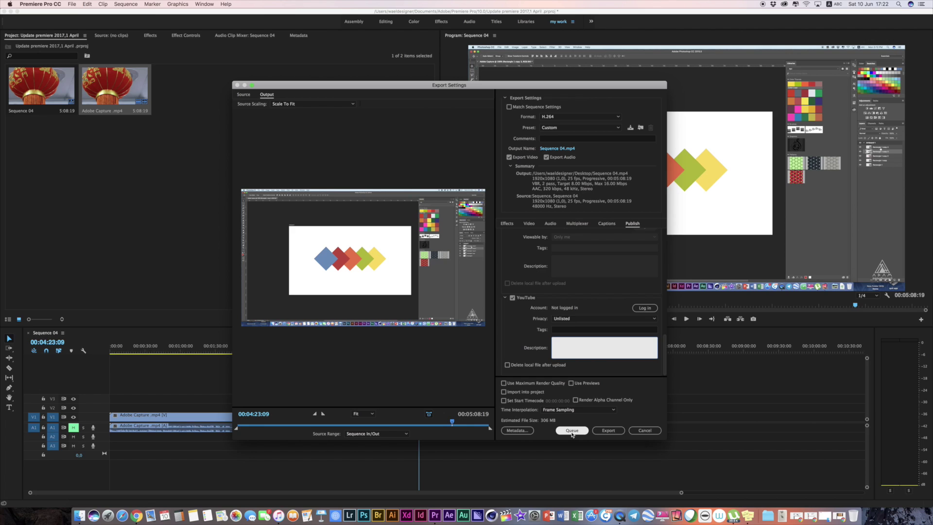
{"action": "left_click", "coordinate": [609, 432]}
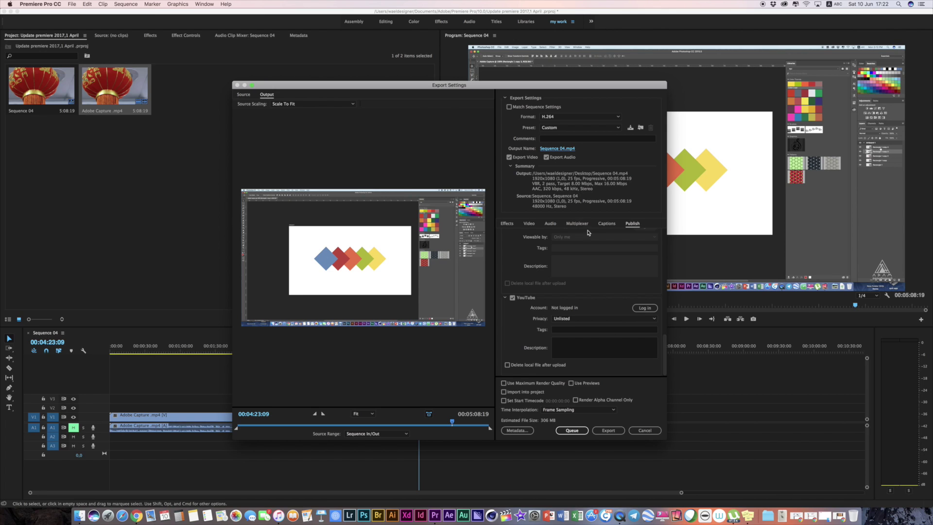
{"action": "left_click", "coordinate": [555, 149]}
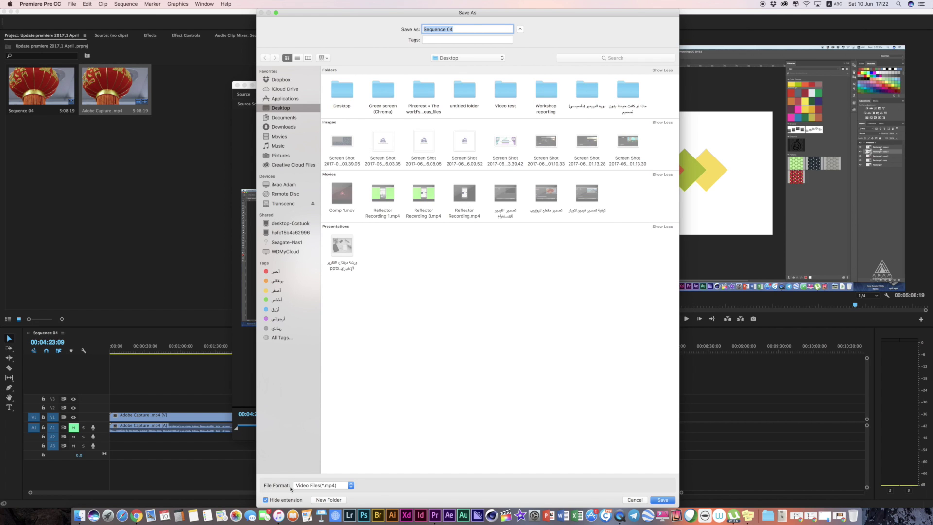
{"action": "left_click", "coordinate": [332, 486]}
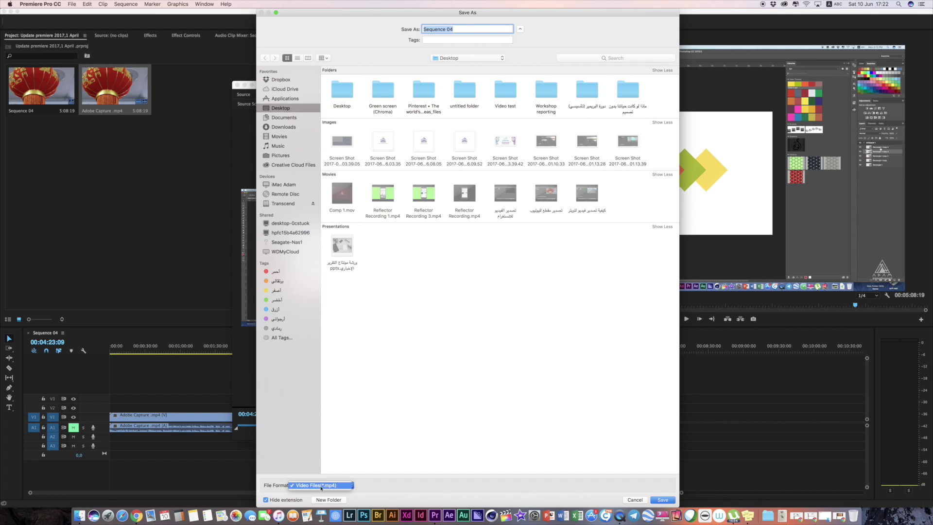
{"action": "left_click", "coordinate": [320, 486]}
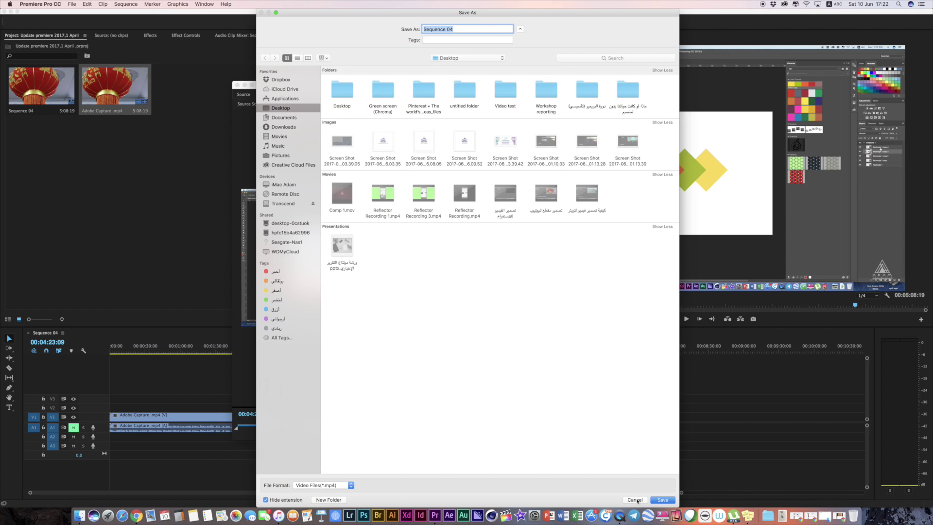
{"action": "left_click", "coordinate": [635, 501]}
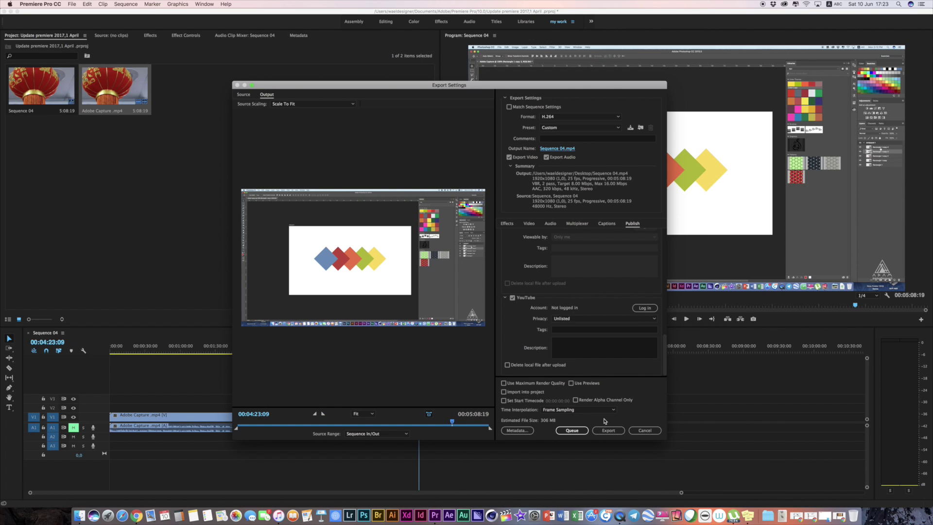